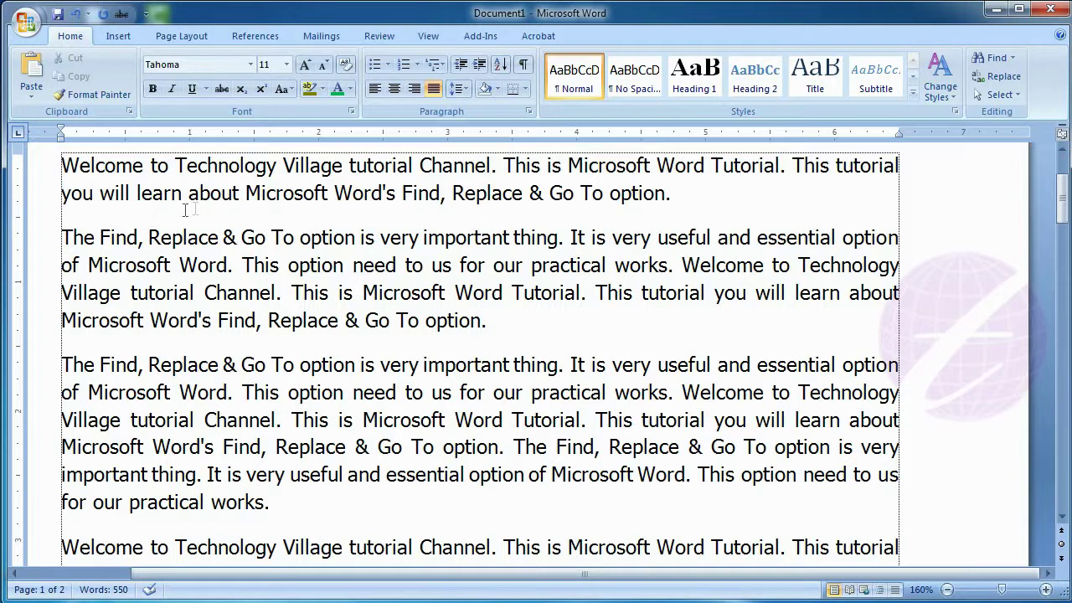
From the start of line one, search the document for 'Technology Village'
left_click(188, 167)
left_click(176, 165)
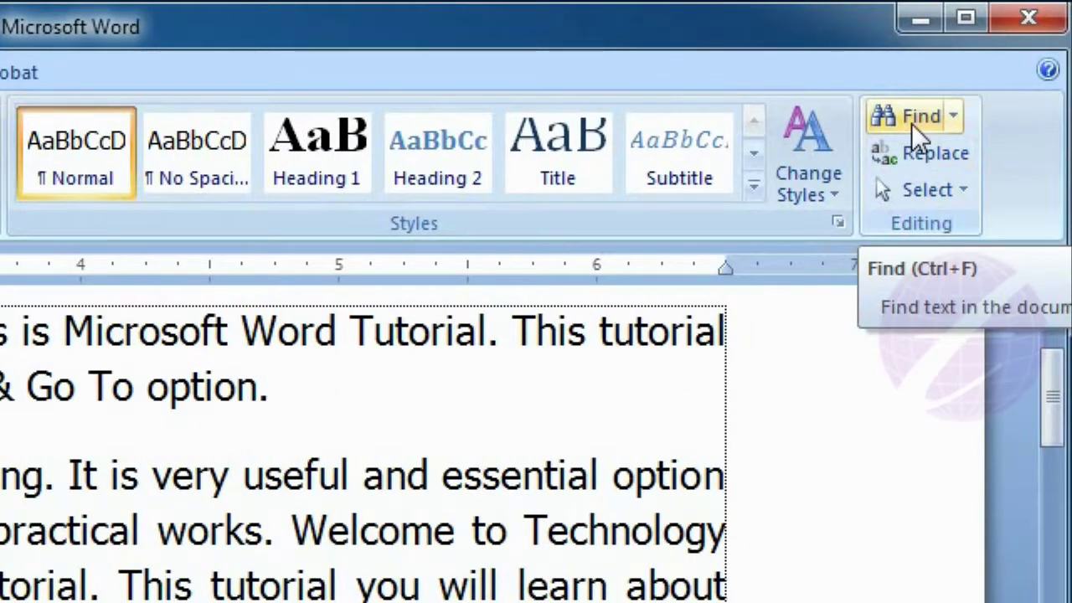
left_click(911, 123)
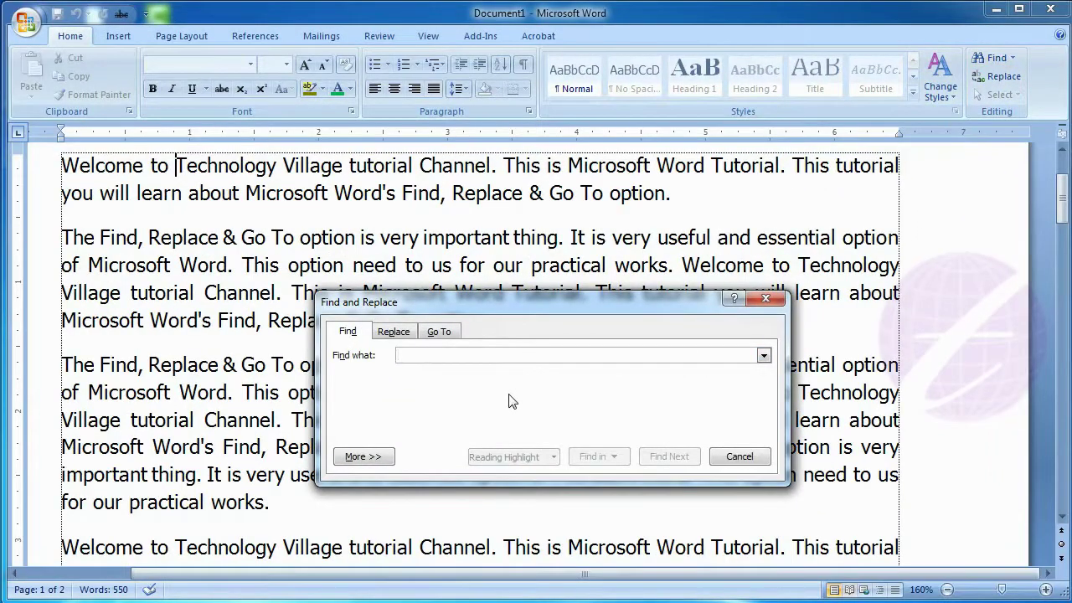
left_click_drag(500, 299, 512, 222)
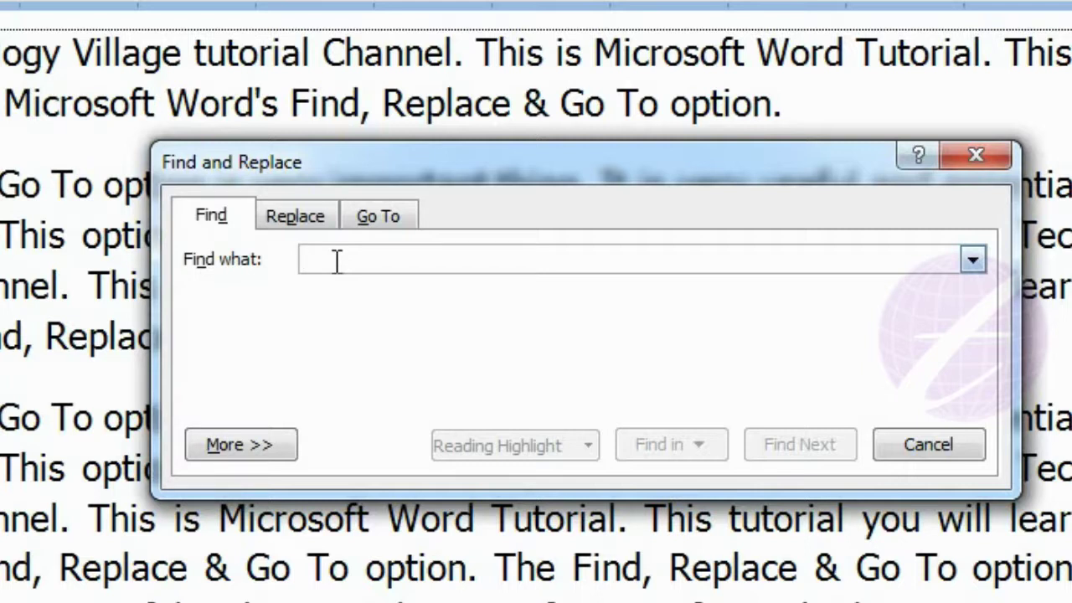
type("Technology Village")
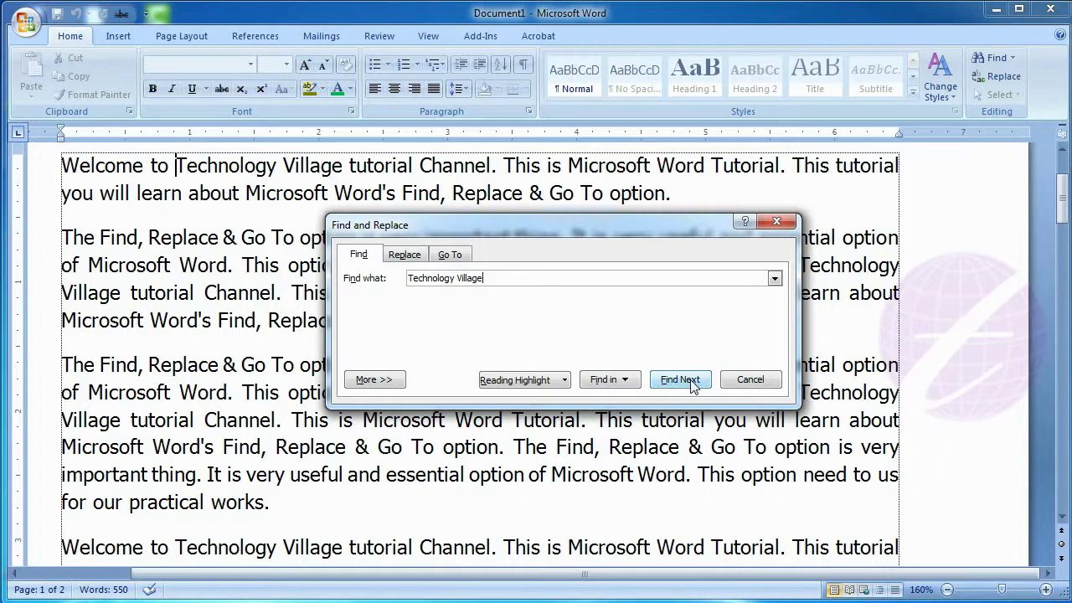
From the document start, step through all four 'Technology Village' occurrences, then close the search window
left_click(63, 164)
left_click(63, 165)
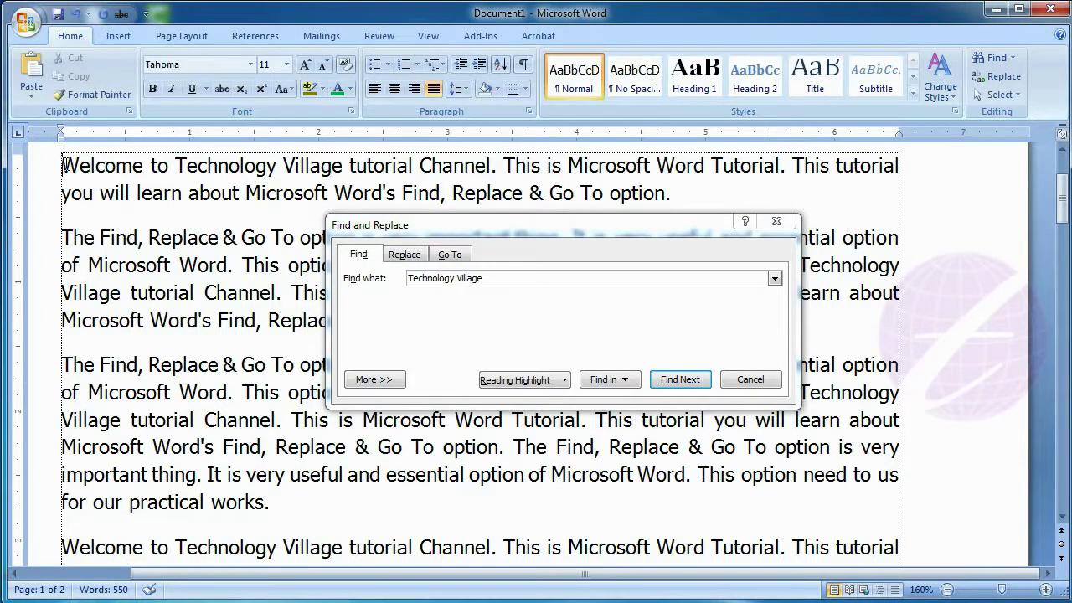
left_click(536, 316)
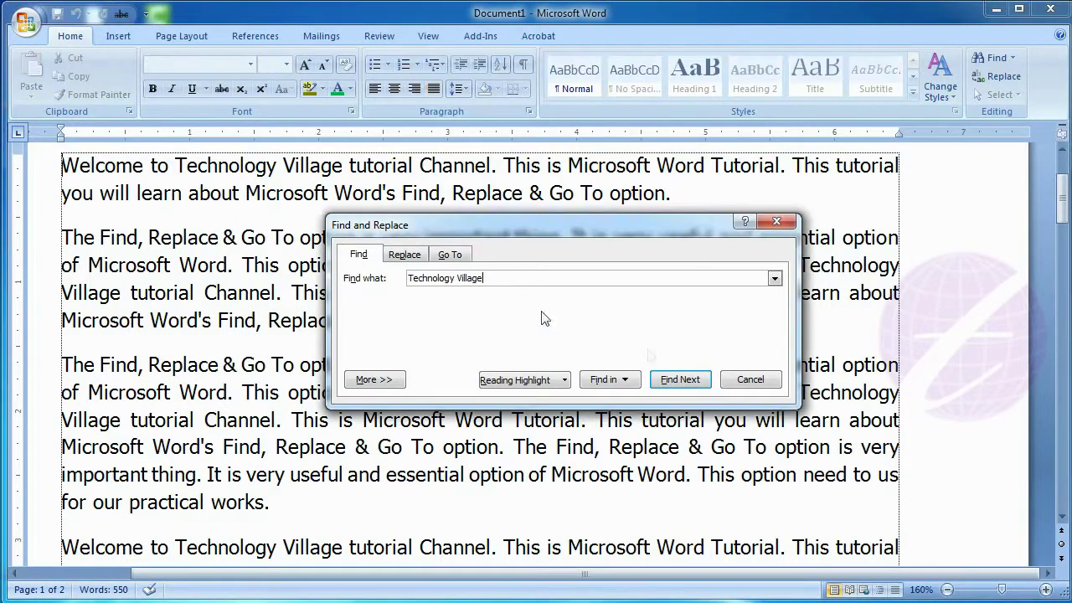
left_click(684, 381)
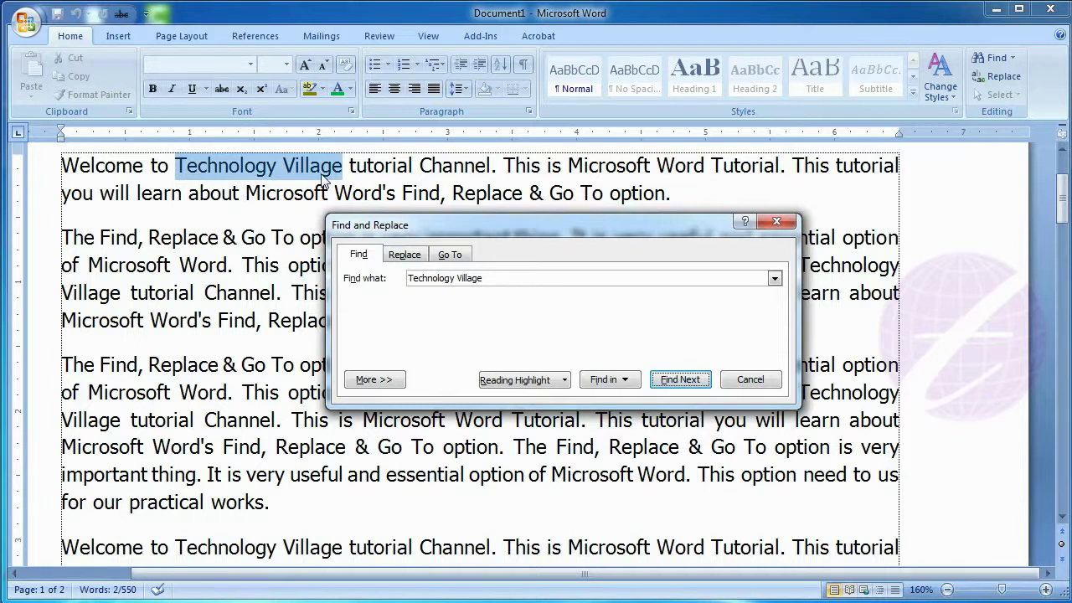
left_click(686, 381)
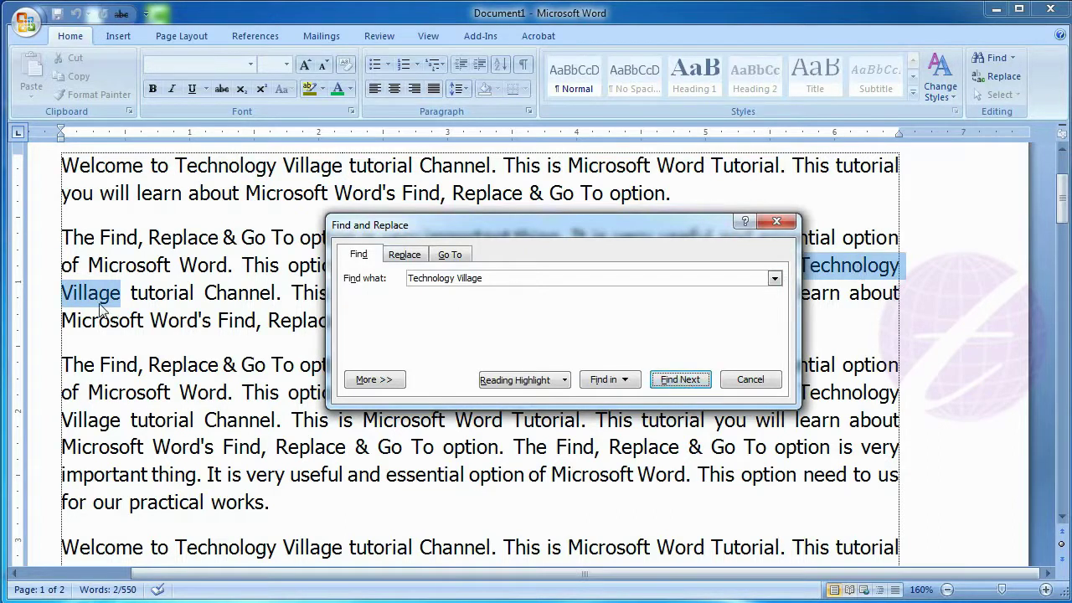
left_click(667, 385)
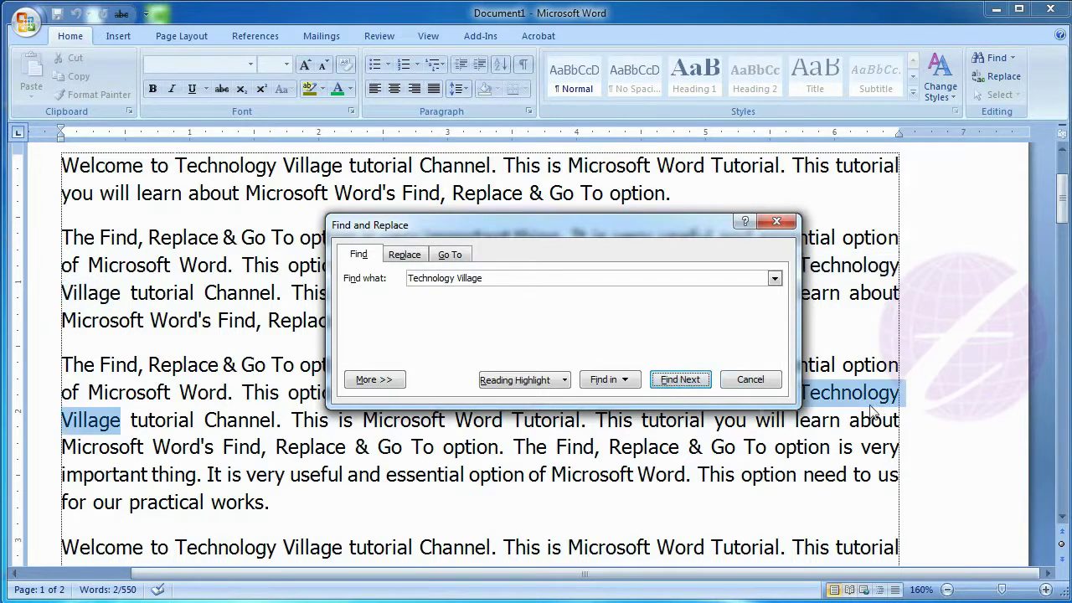
left_click(694, 385)
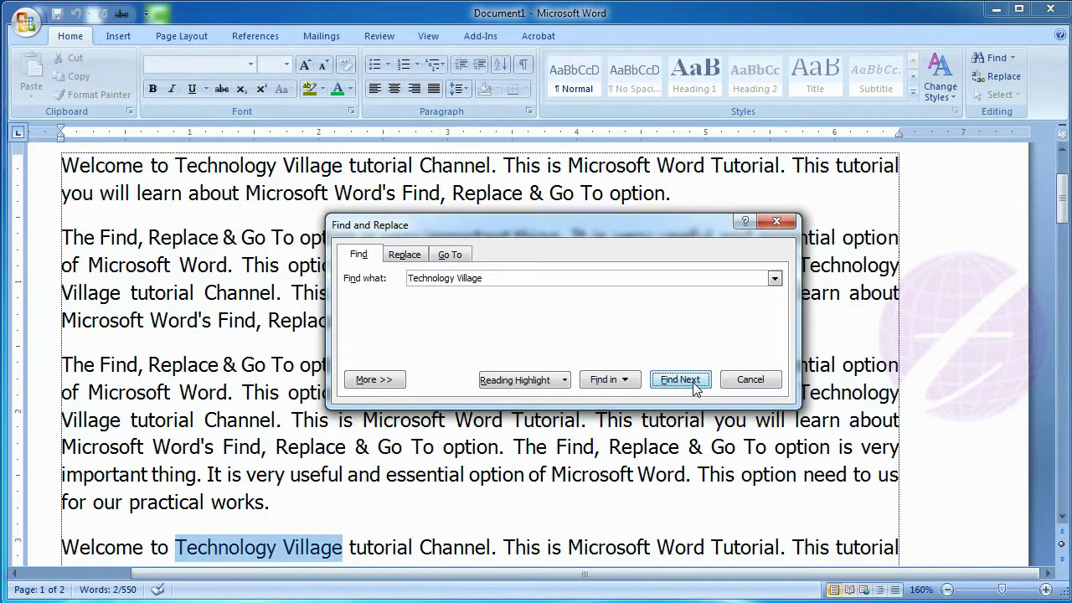
key("Escape")
left_click(78, 186)
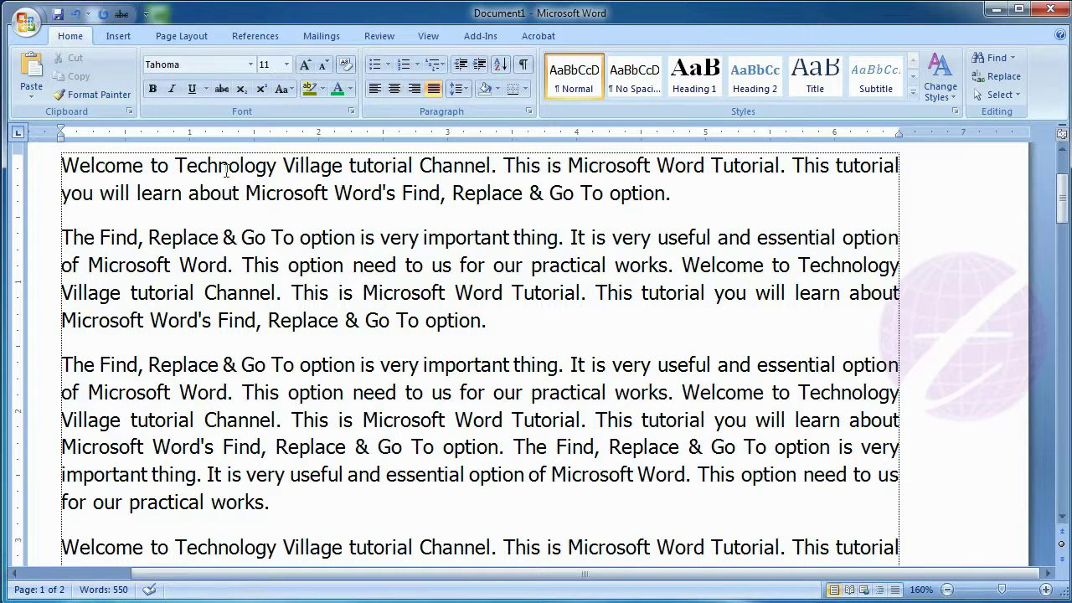
Open the Replace tab from the document start and change the search term to 'village'
left_click(311, 166)
left_click(72, 166)
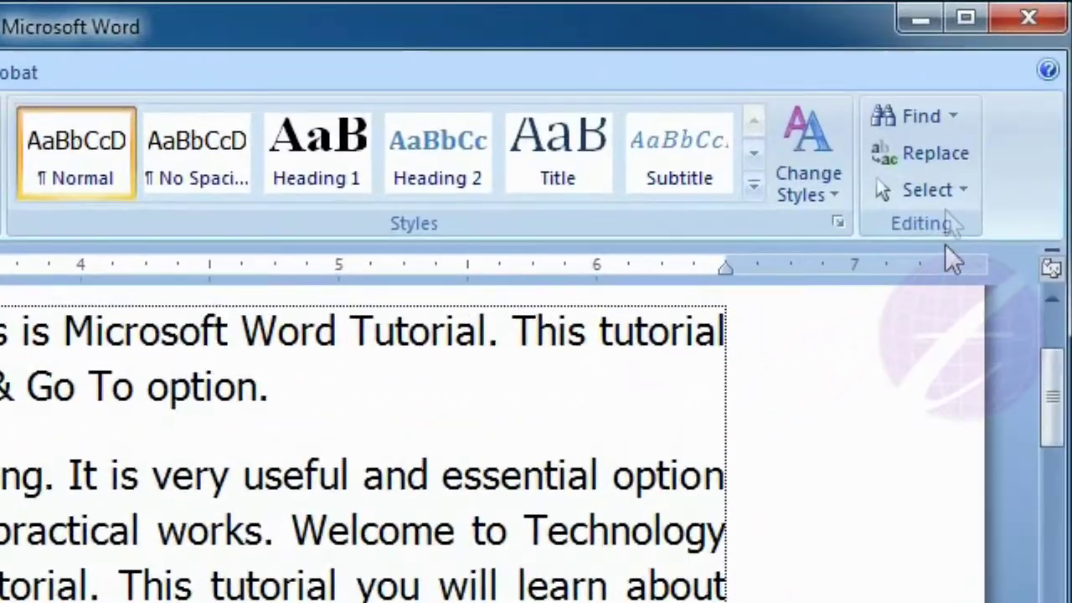
left_click(940, 157)
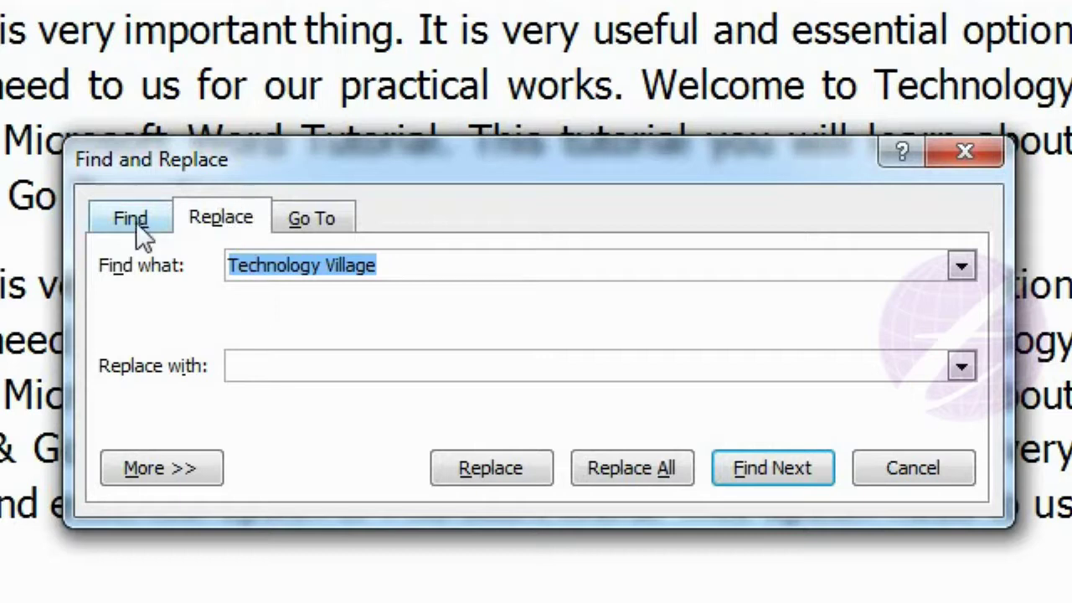
left_click(204, 220)
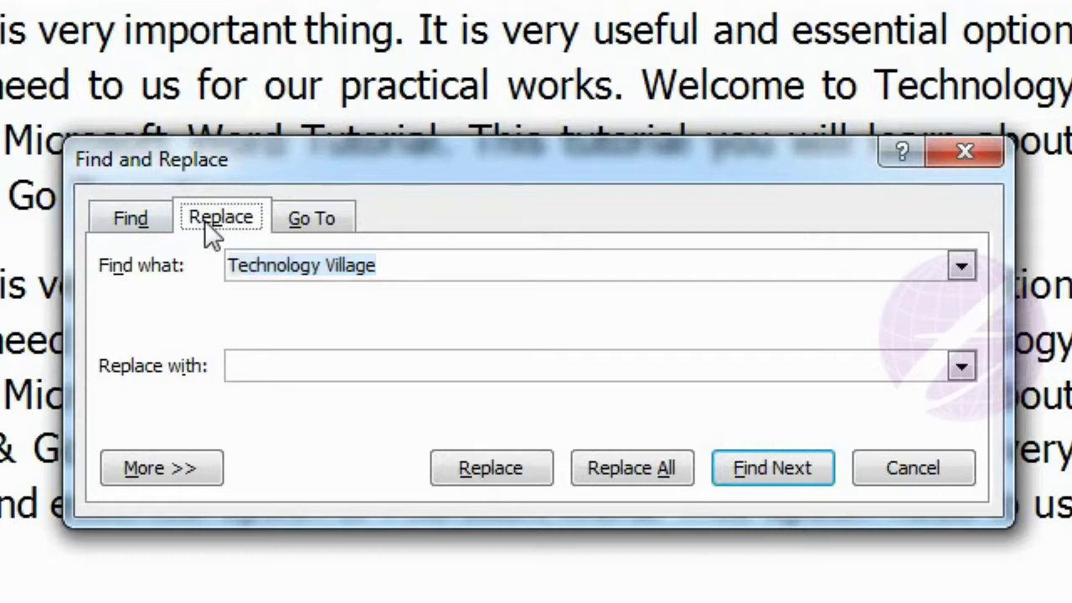
left_click(423, 268)
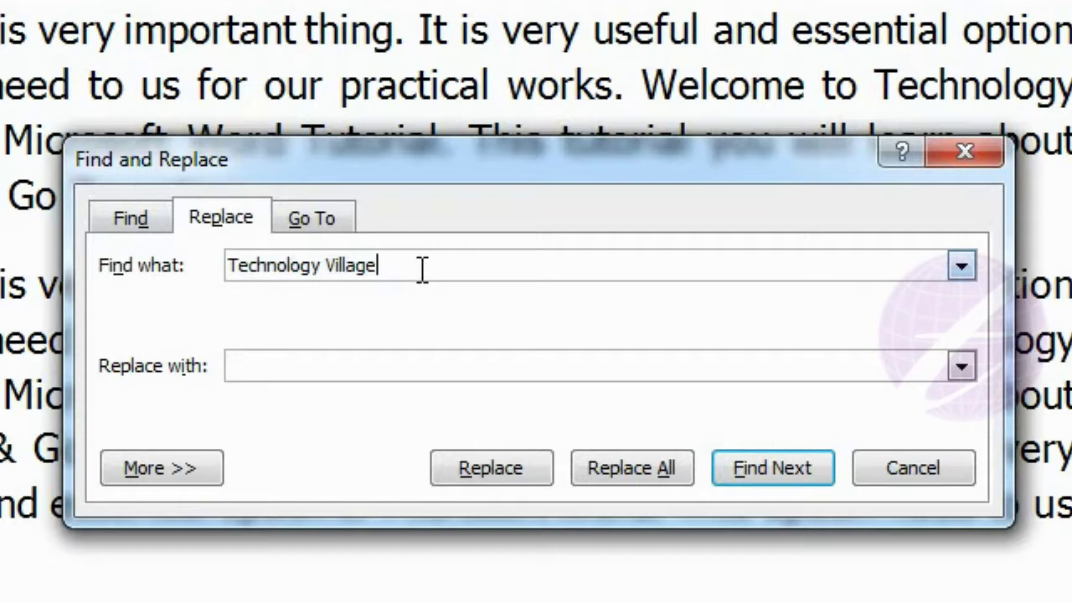
key("BackSpace")
key("BackSpace")
key("BackSpace")
key("BackSpace")
key("BackSpace")
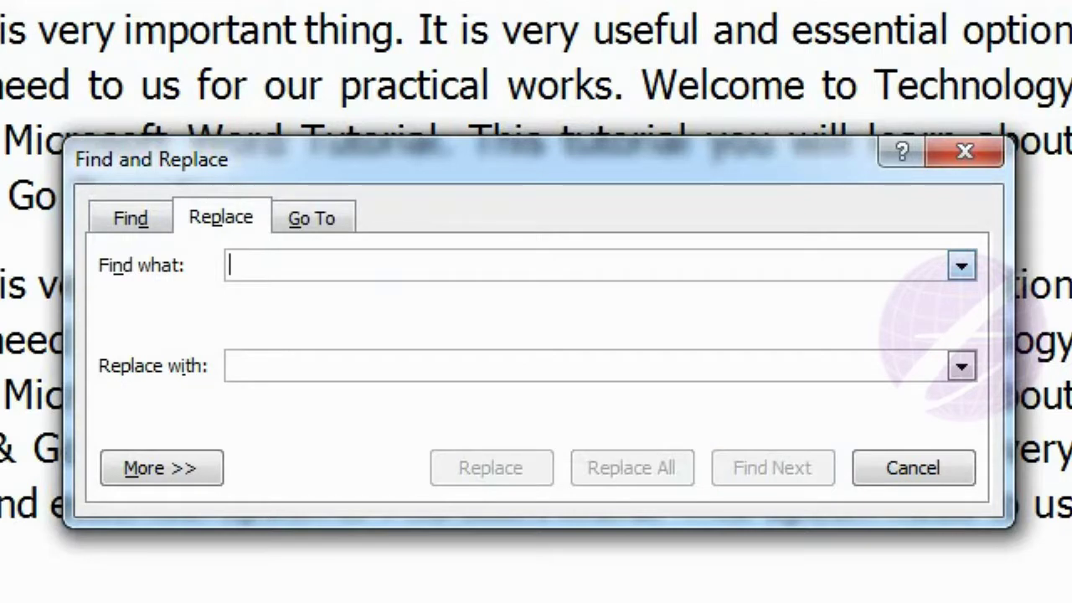
type("village")
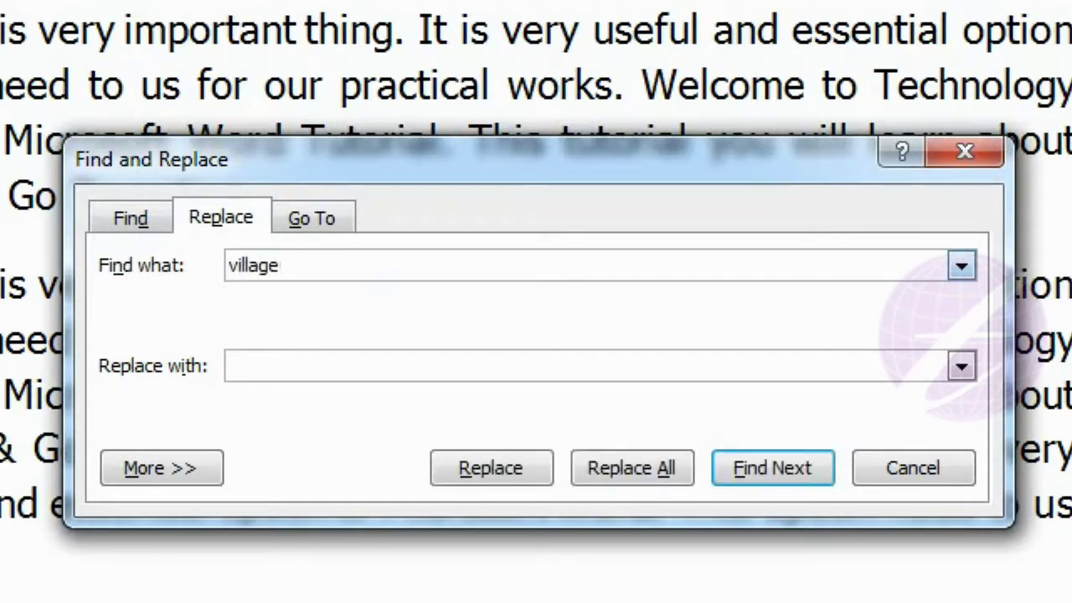
Set 'House' as the replacement and replace three 'Village' occurrences one at a time
left_click(748, 465)
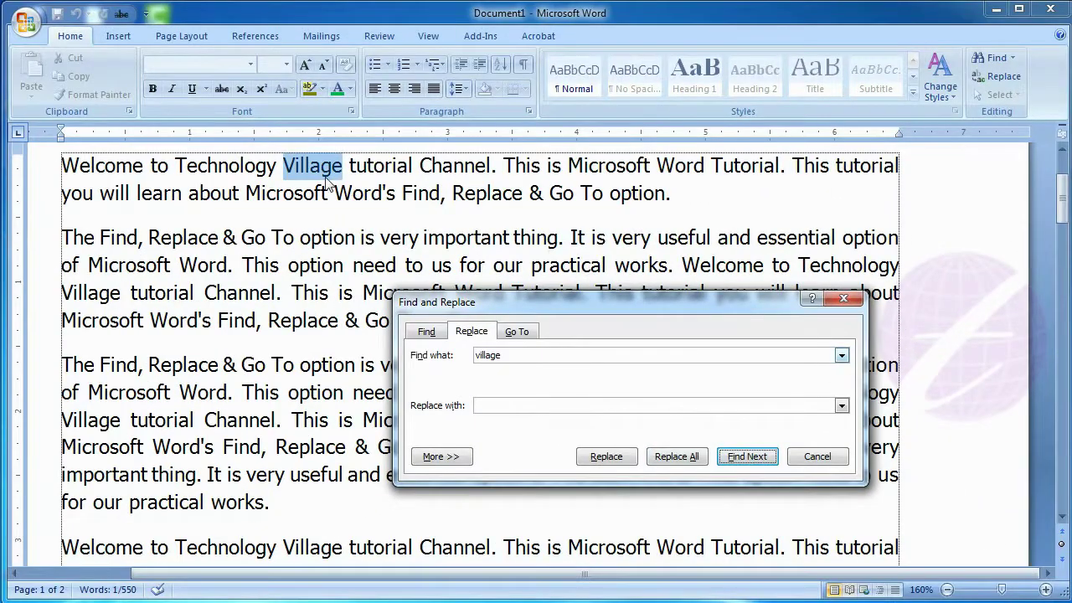
left_click(497, 406)
type("Ho")
type("use")
left_click(601, 461)
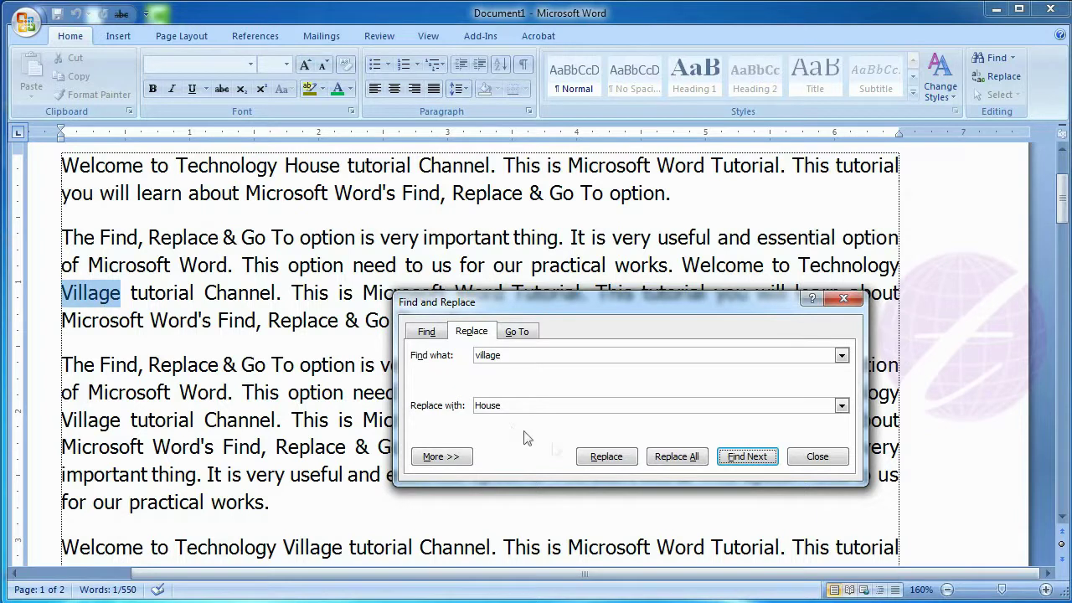
left_click(593, 460)
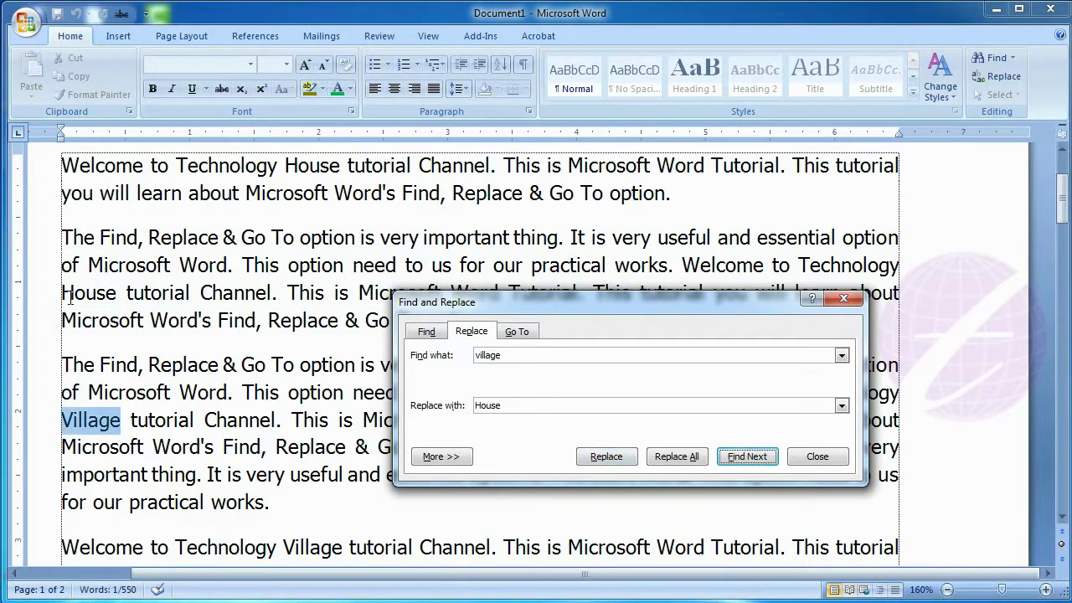
left_click(612, 460)
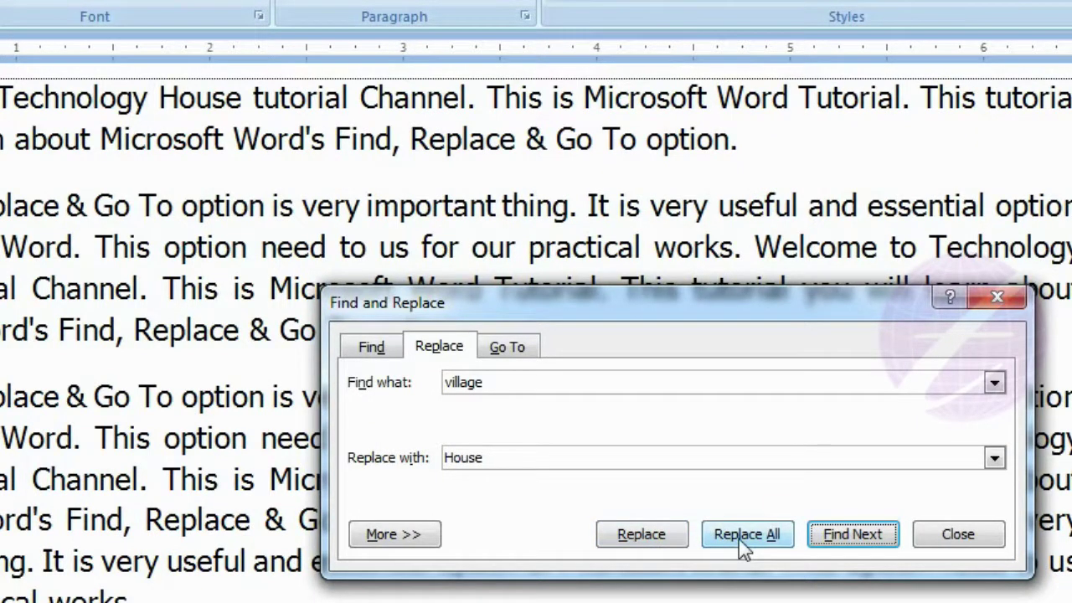
Replace all remaining 'village' occurrences with 'House' and acknowledge the 7 replacements
left_click(741, 543)
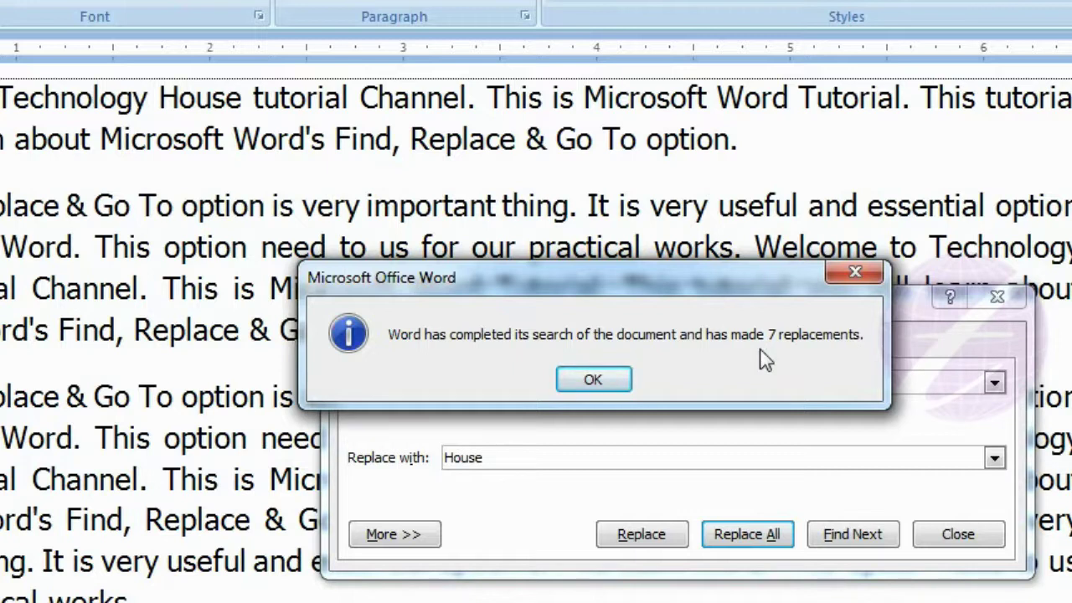
left_click(613, 381)
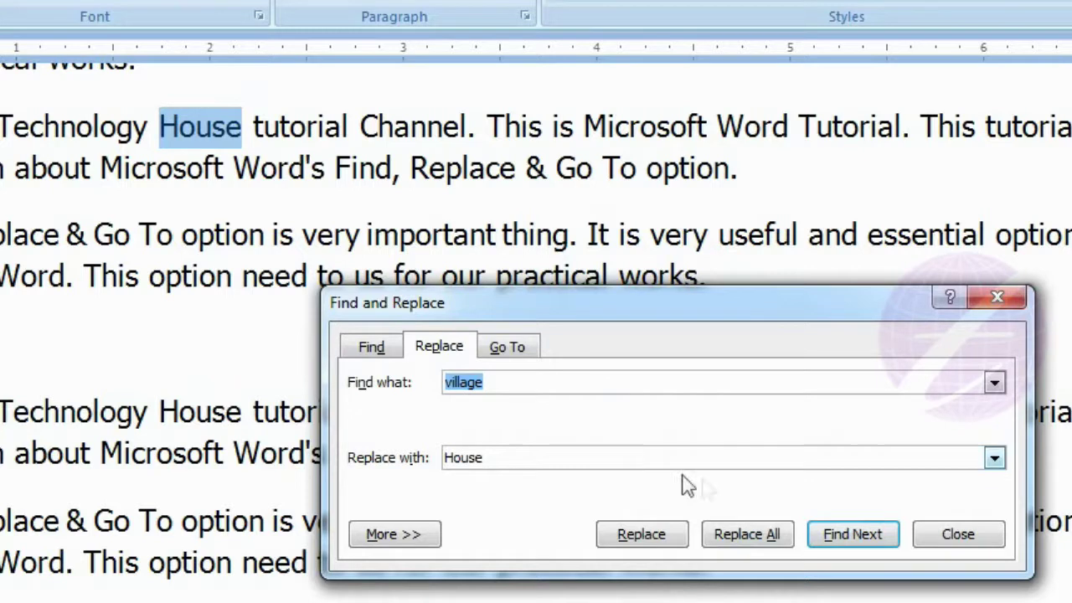
Search again from the beginning to confirm no 'village' is found, then close the dialog
left_click(848, 536)
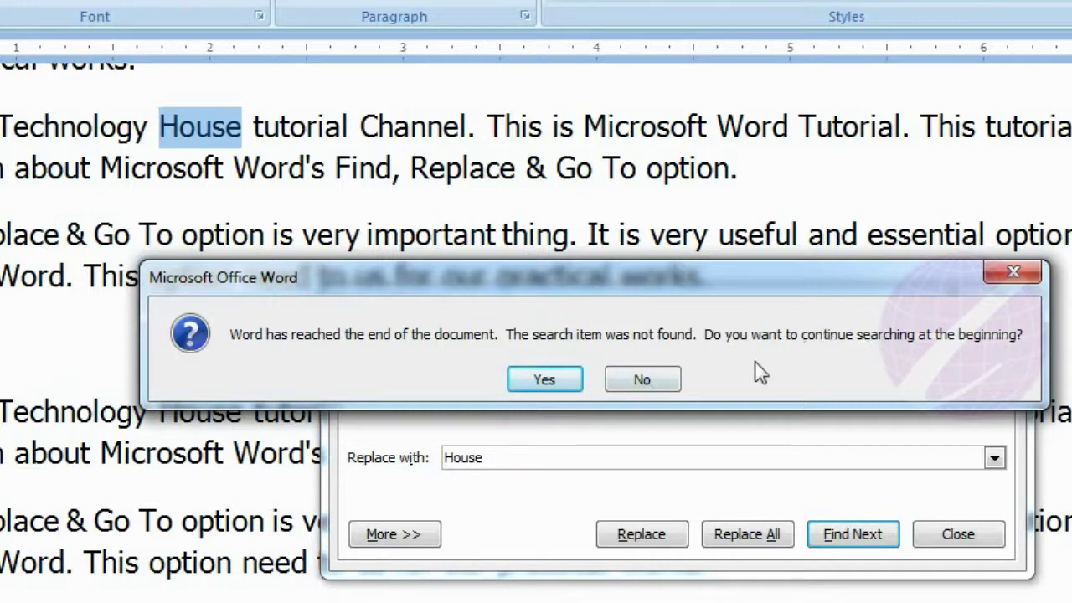
left_click(553, 388)
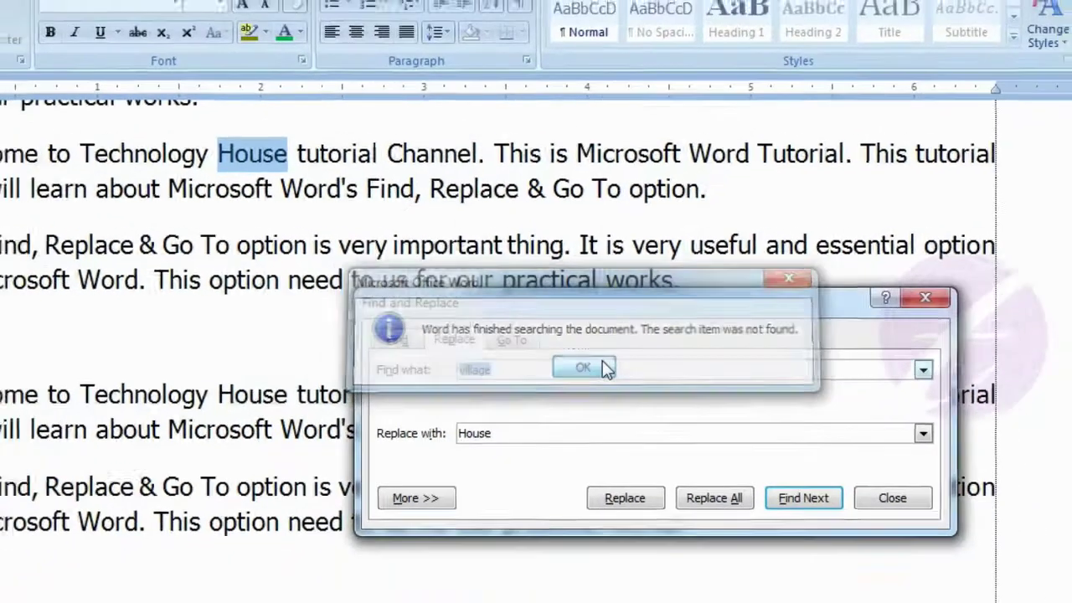
left_click(619, 381)
key("Escape")
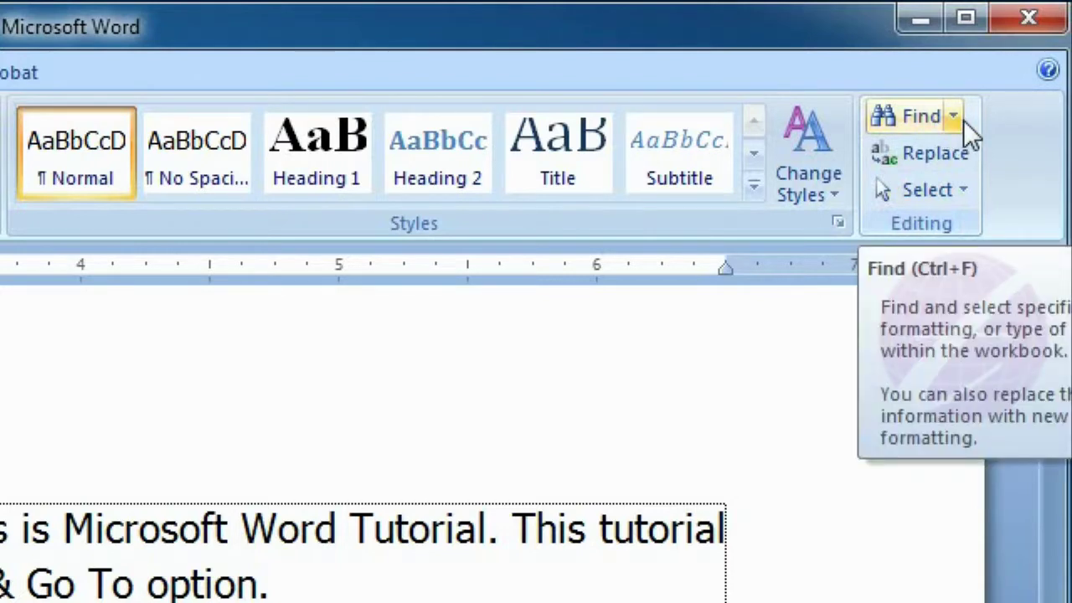
Open Go To from the Find dropdown in the Editing group
left_click(964, 120)
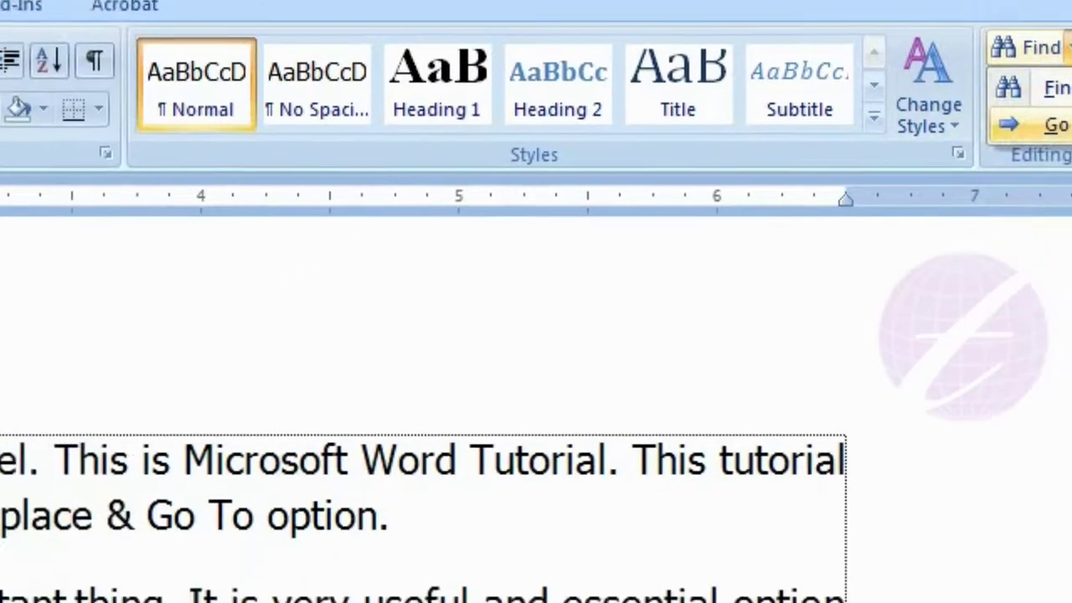
left_click(988, 194)
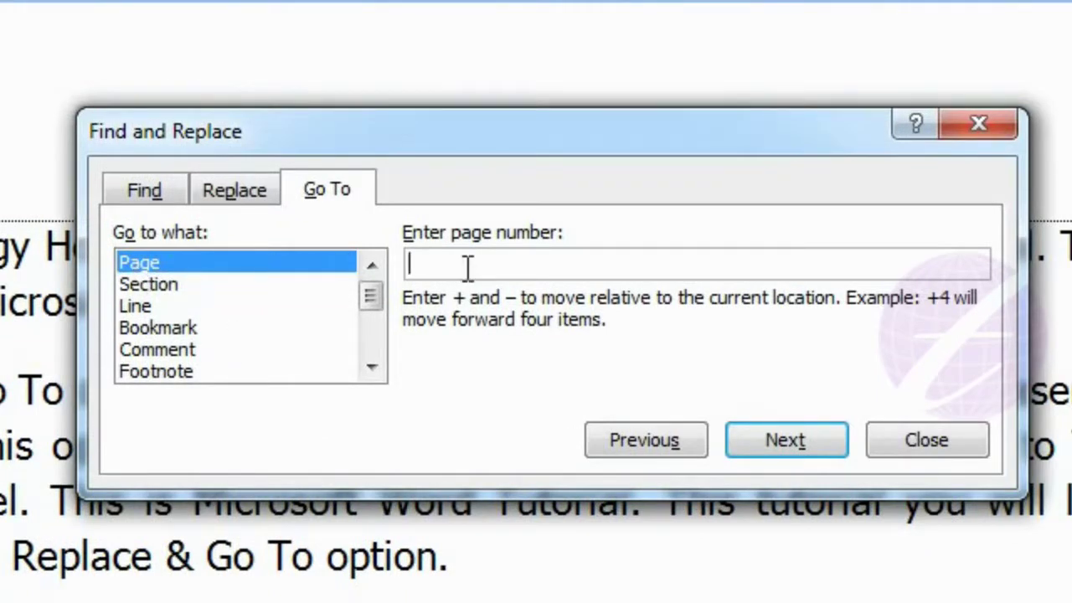
Jump to page 10, then change the page number to 15 and jump there
type("10")
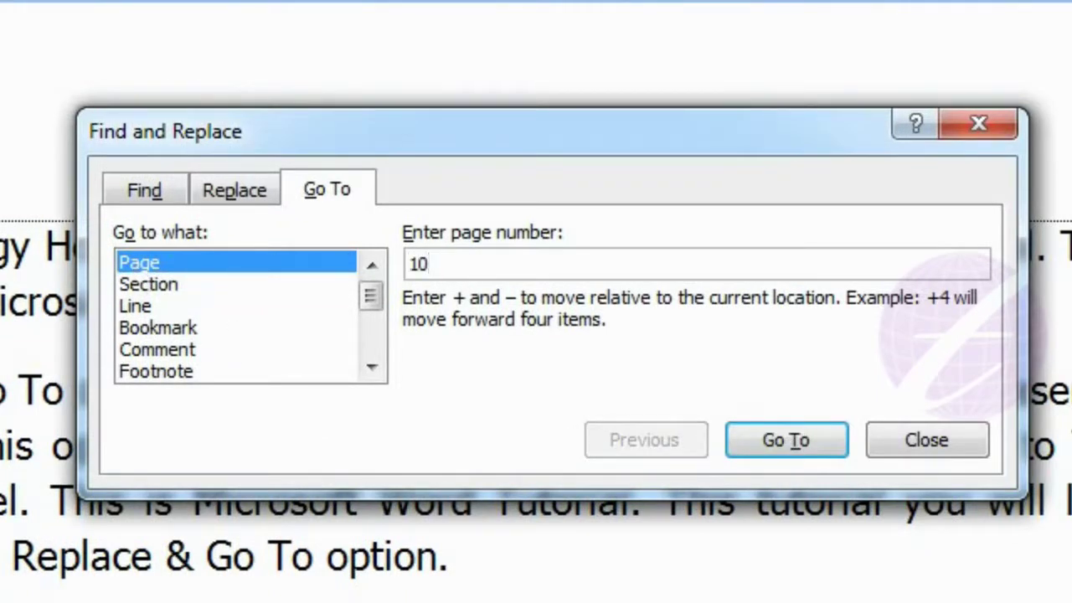
left_click(788, 440)
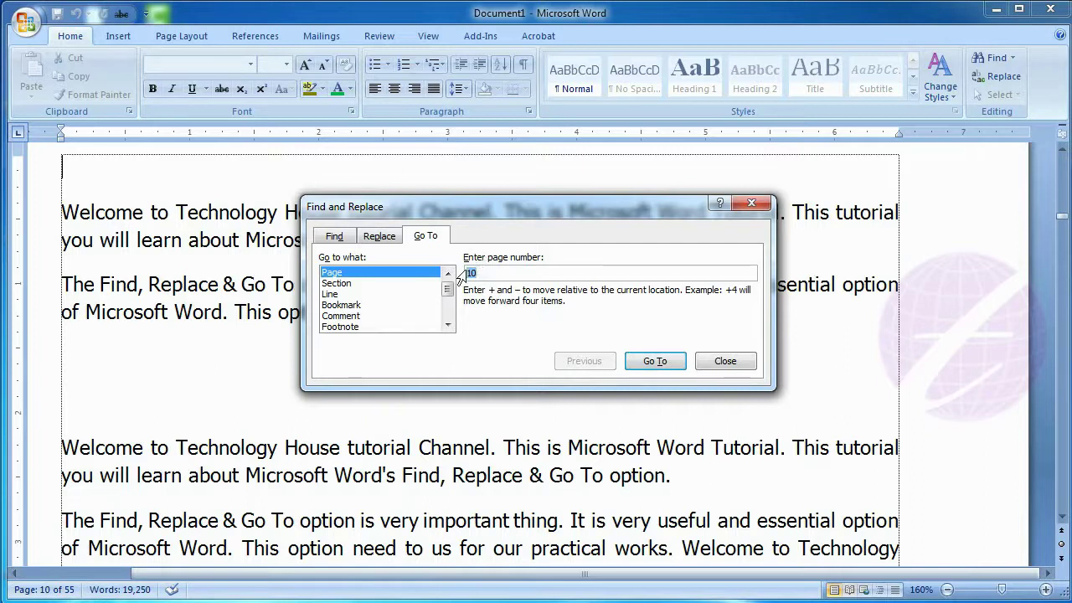
left_click(494, 272)
key("BackSpace")
left_click(655, 361)
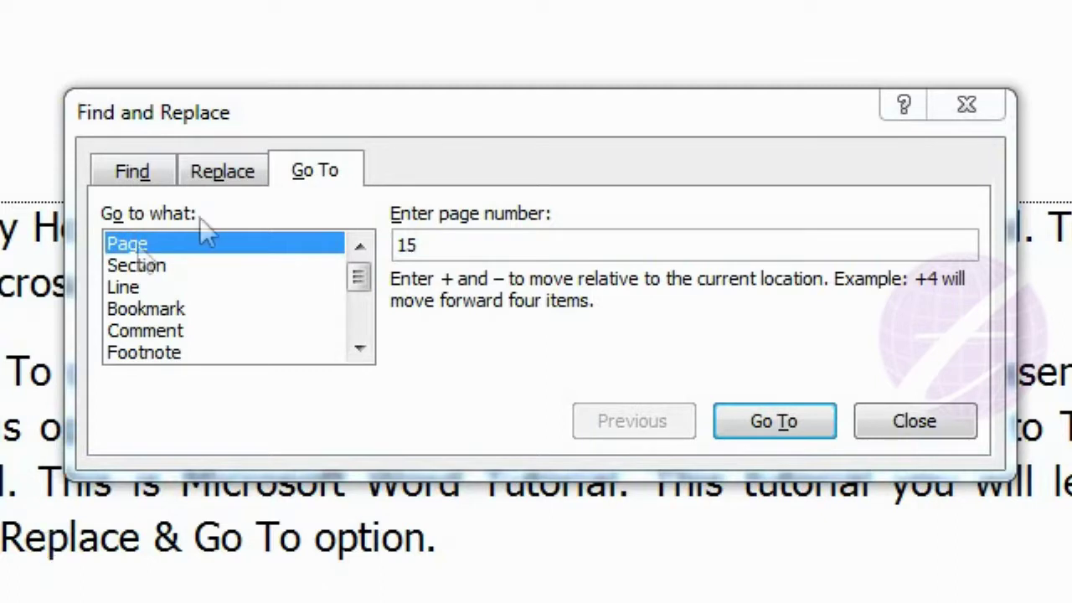
Switch Go To to Line, jump to line 5, and close the dialog
left_click(134, 287)
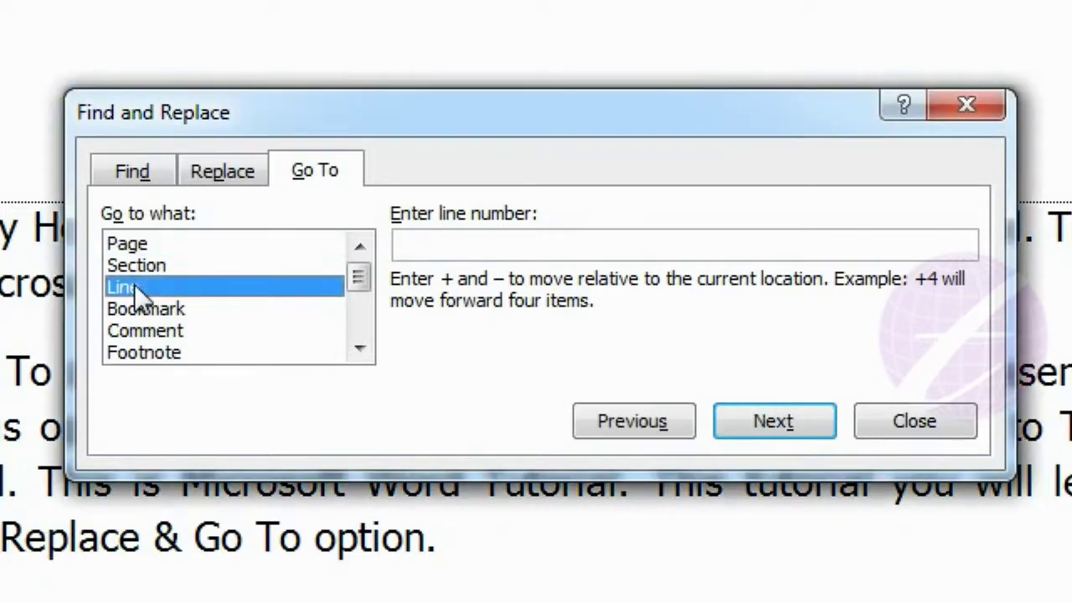
left_click(469, 244)
type("5")
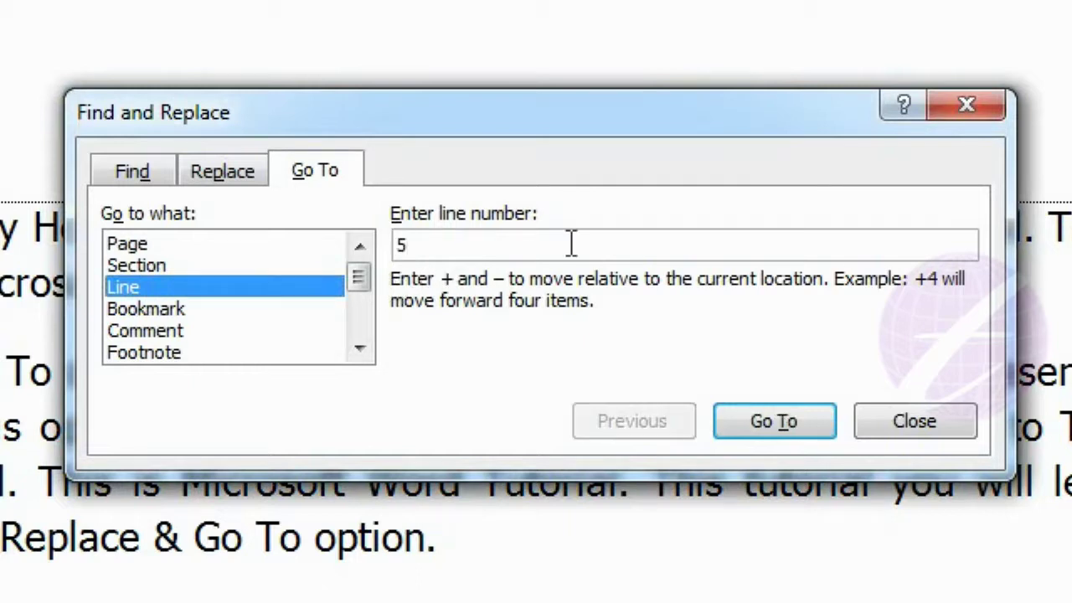
left_click(780, 425)
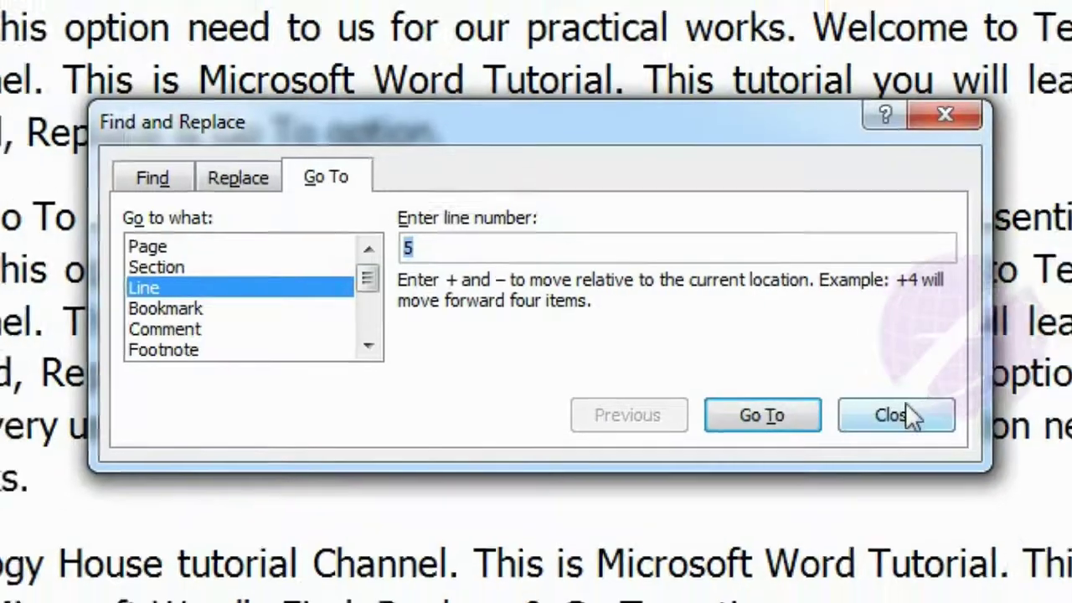
left_click(914, 421)
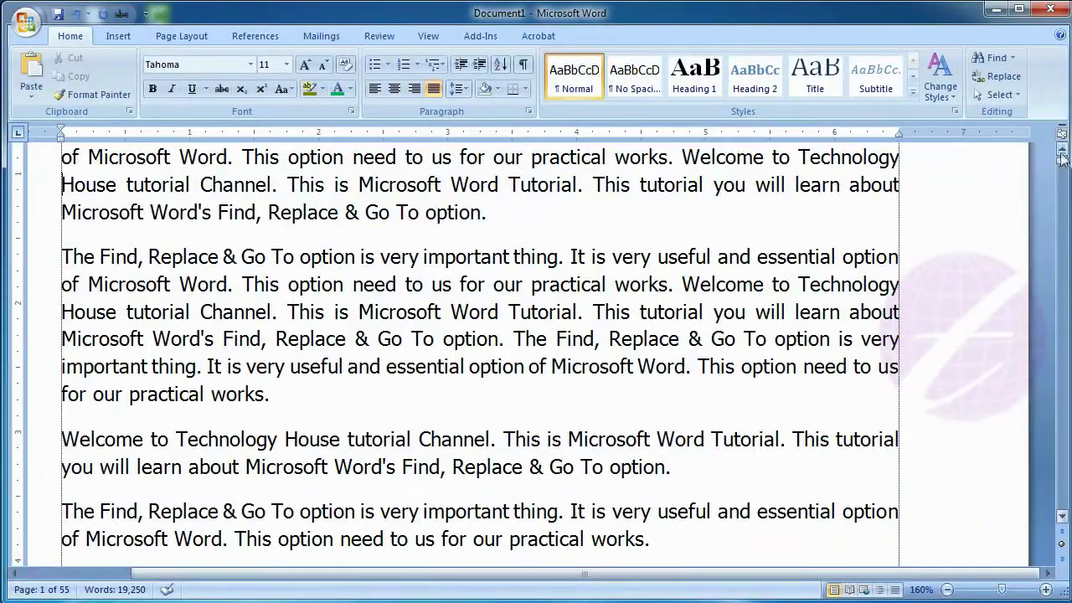
Scroll up to the top of page 1 and place the cursor before 'Welcome'
left_click(1061, 151)
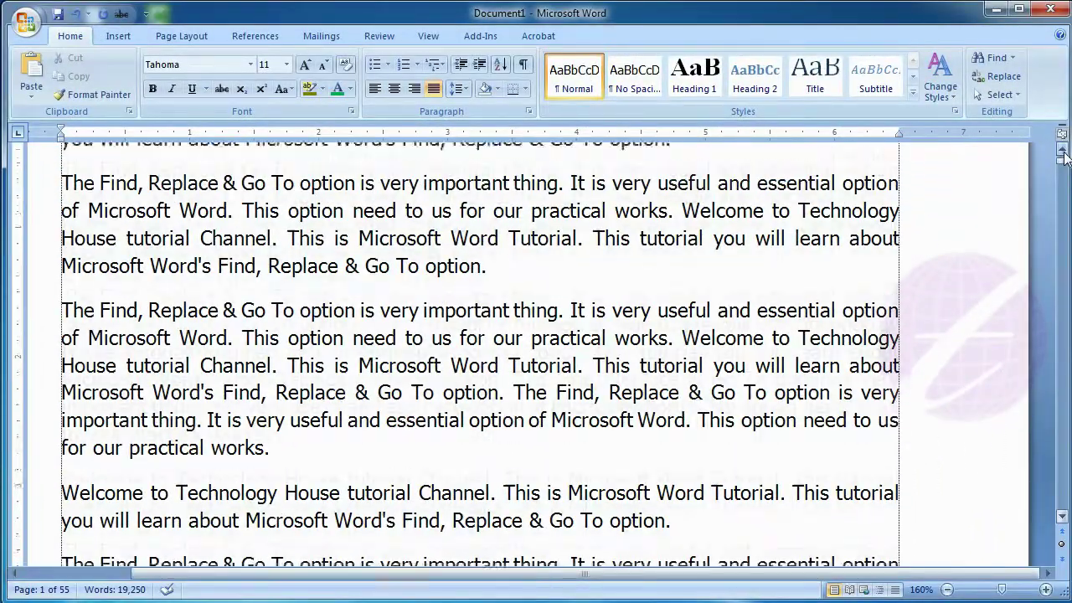
left_click(1062, 152)
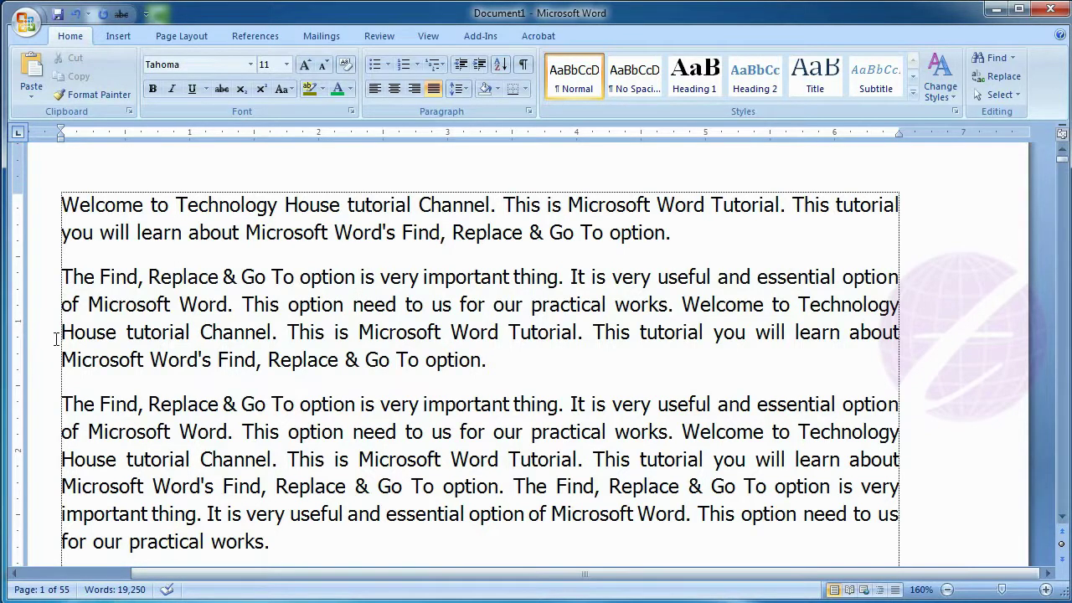
left_click(62, 204)
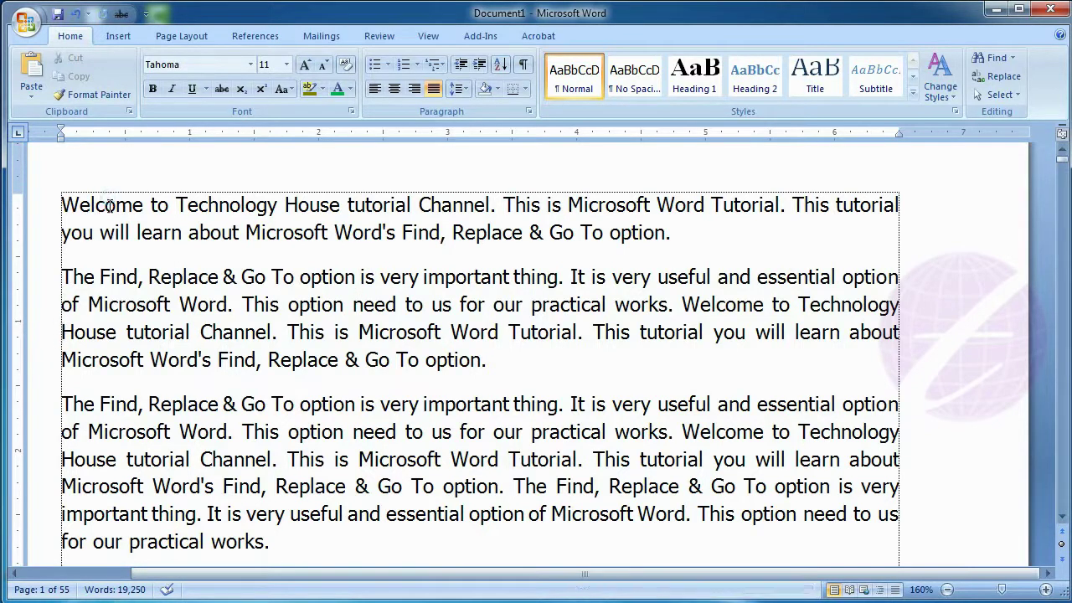